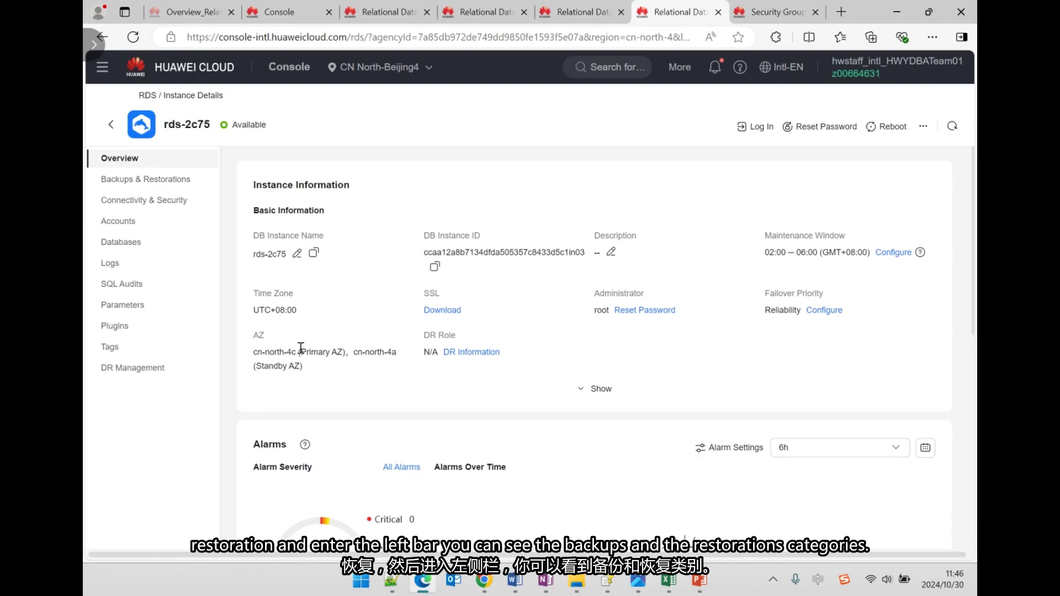
Open the intra-region backup policy configuration from the instance's backups and restorations page.
{"action": "left_click", "coordinate": [156, 182]}
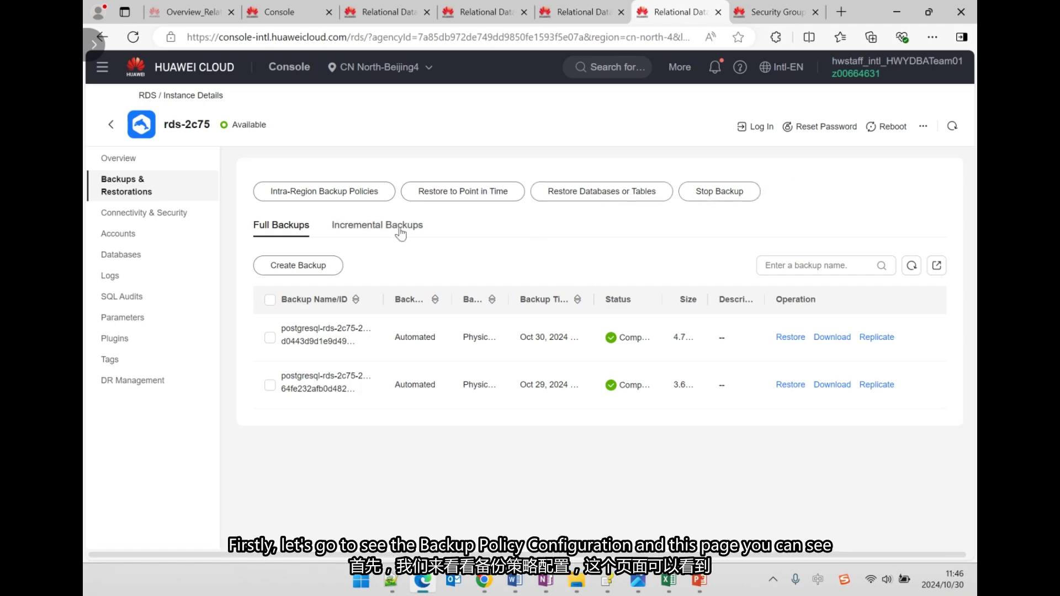
{"action": "left_click", "coordinate": [351, 193]}
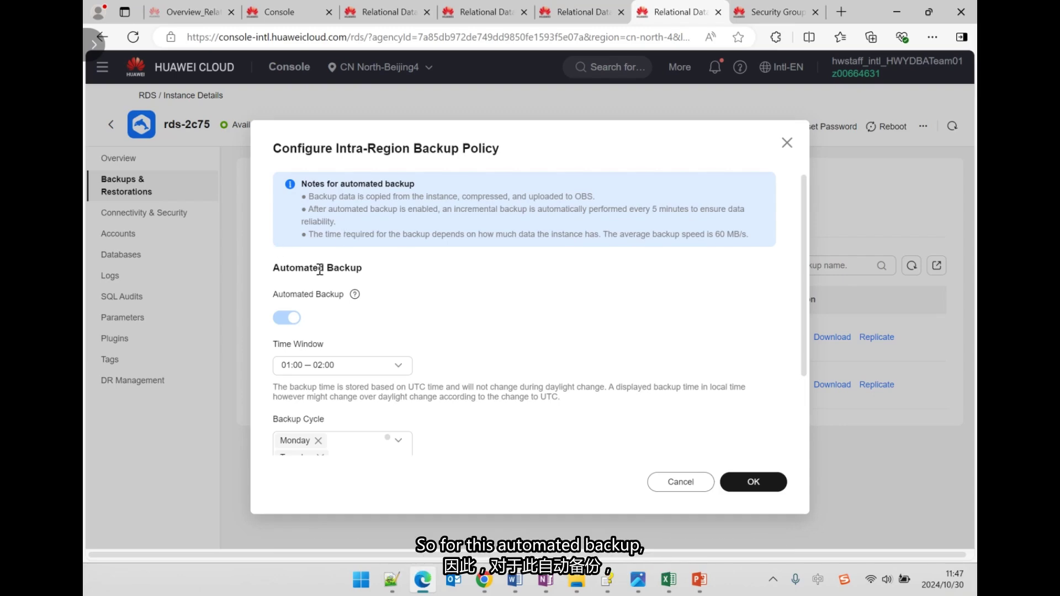
{"action": "mouse_move", "coordinate": [355, 294]}
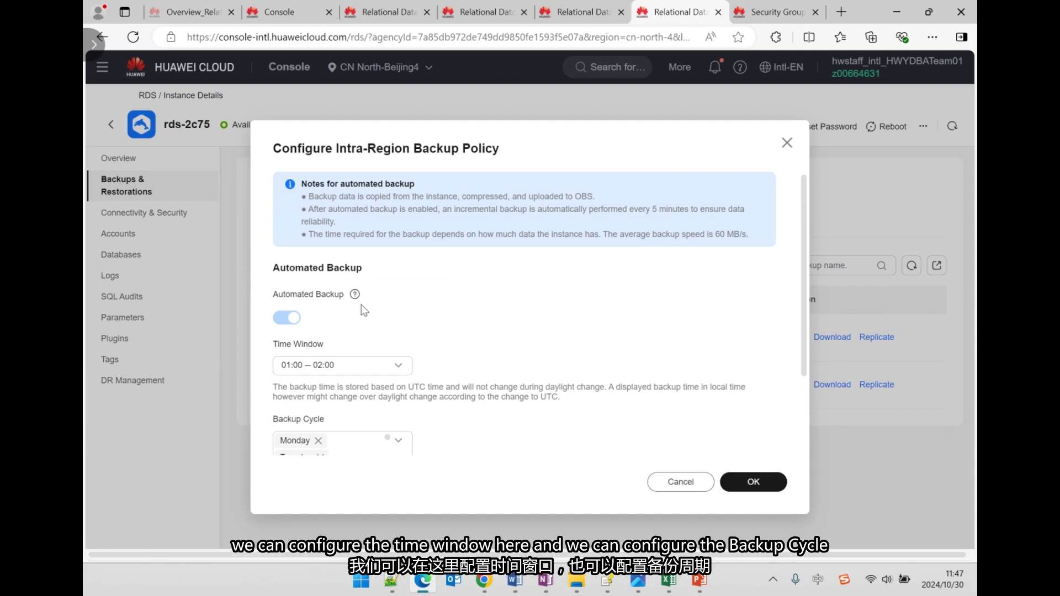
{"action": "scroll", "coordinate": [364, 331], "scroll_direction": "down", "scroll_amount": 3}
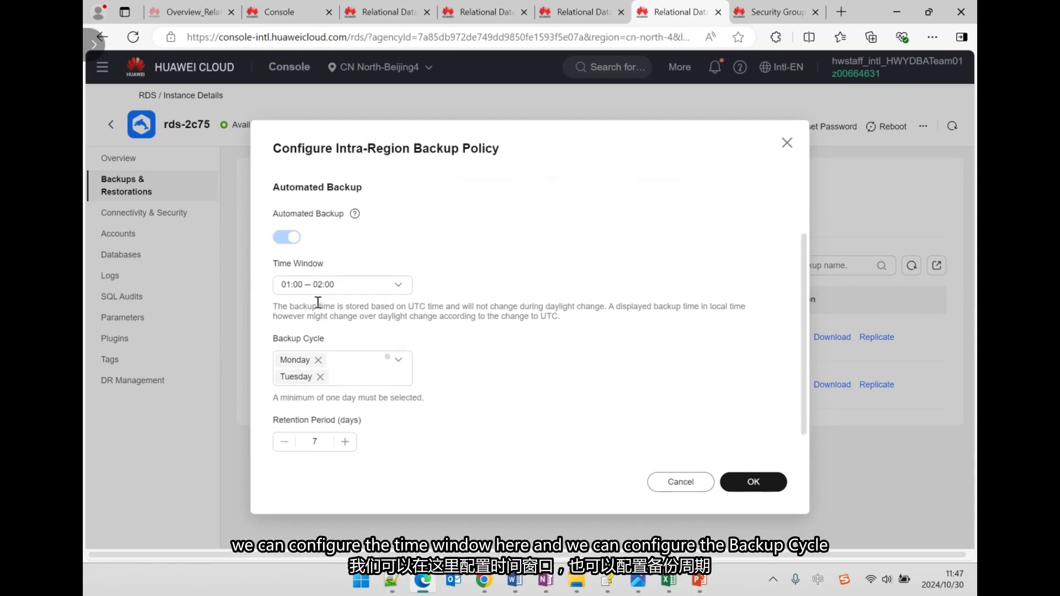
Review the selectable time windows and backup cycle days for the automated backup.
{"action": "left_click", "coordinate": [389, 288]}
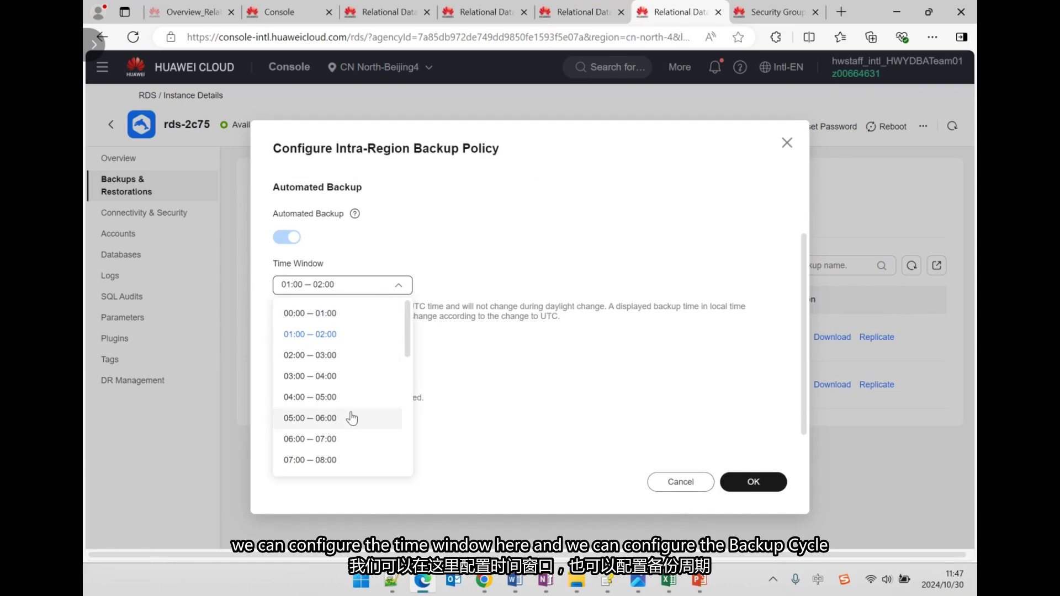
{"action": "scroll", "coordinate": [351, 416], "scroll_direction": "down", "scroll_amount": 3}
{"action": "left_click", "coordinate": [547, 407]}
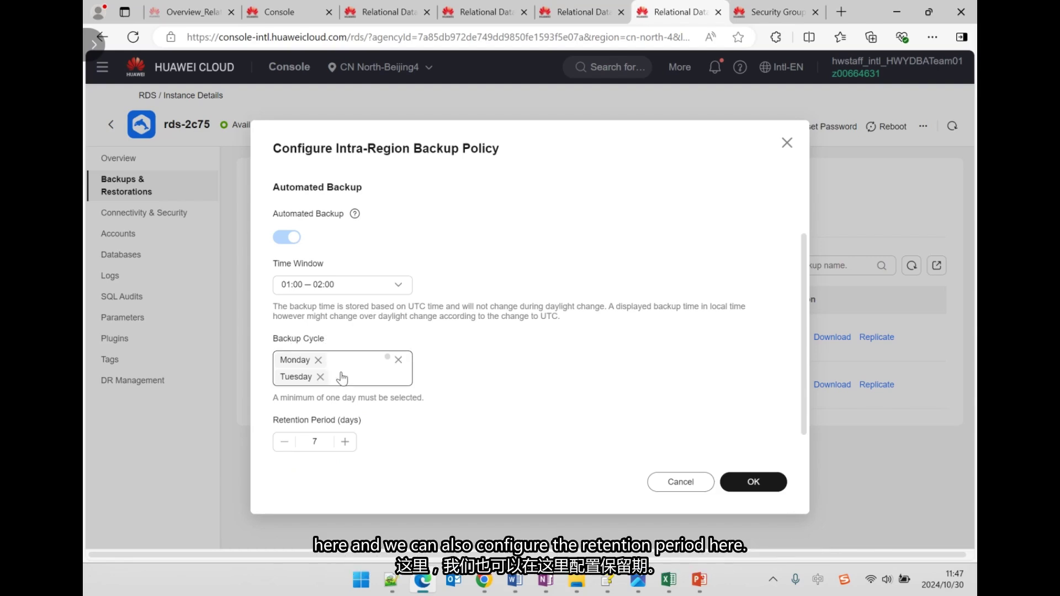
{"action": "scroll", "coordinate": [343, 377], "scroll_direction": "down", "scroll_amount": 3}
Set the automated backup retention period to 10 days, save the policy and confirm the change.
{"action": "left_click", "coordinate": [345, 442]}
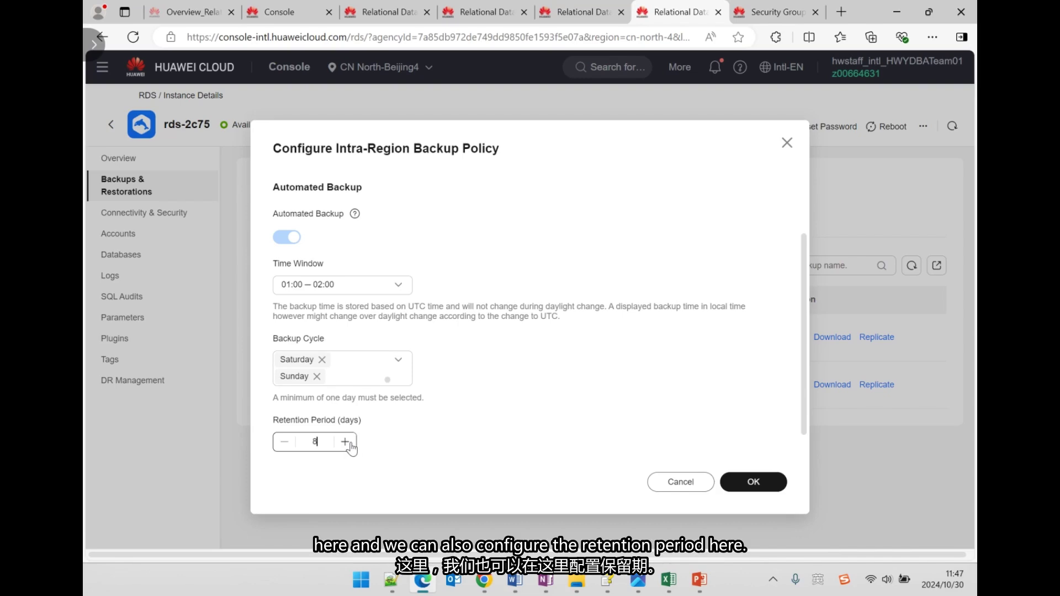
{"action": "left_click", "coordinate": [346, 442]}
{"action": "left_click", "coordinate": [345, 443]}
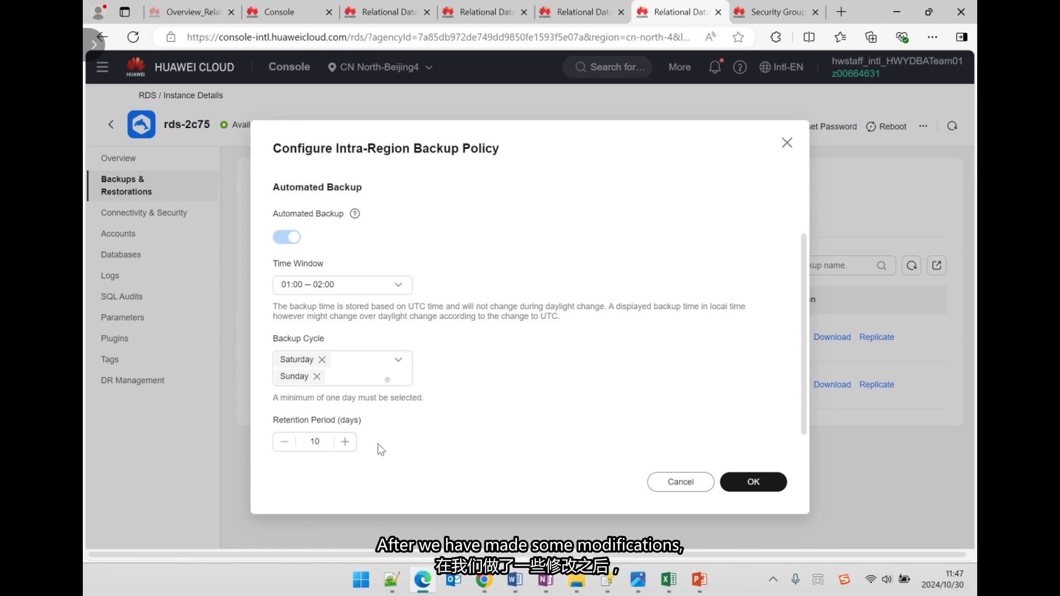
{"action": "left_click", "coordinate": [750, 483]}
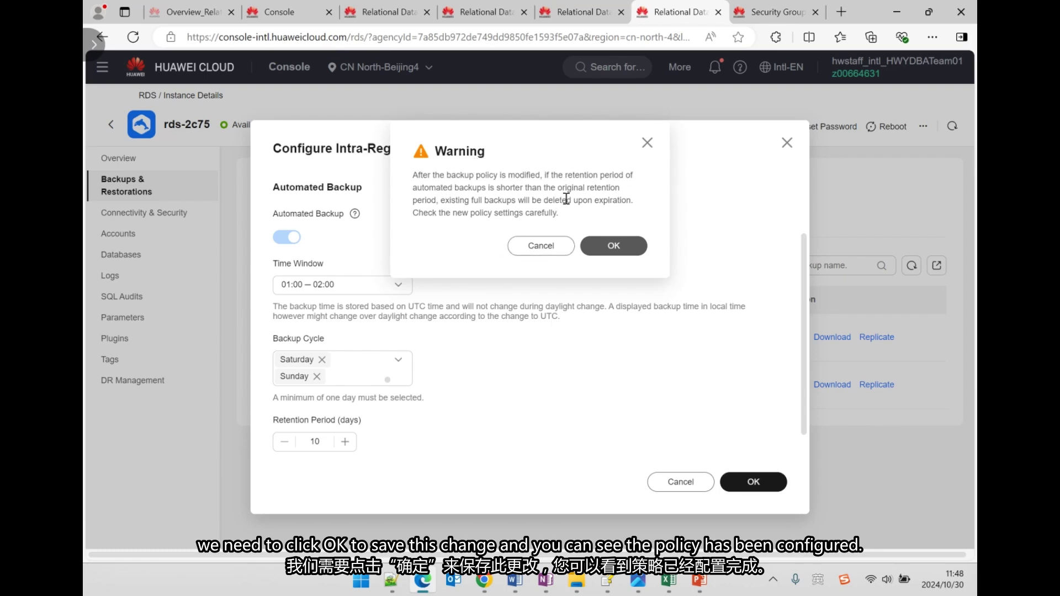
{"action": "left_click", "coordinate": [613, 248]}
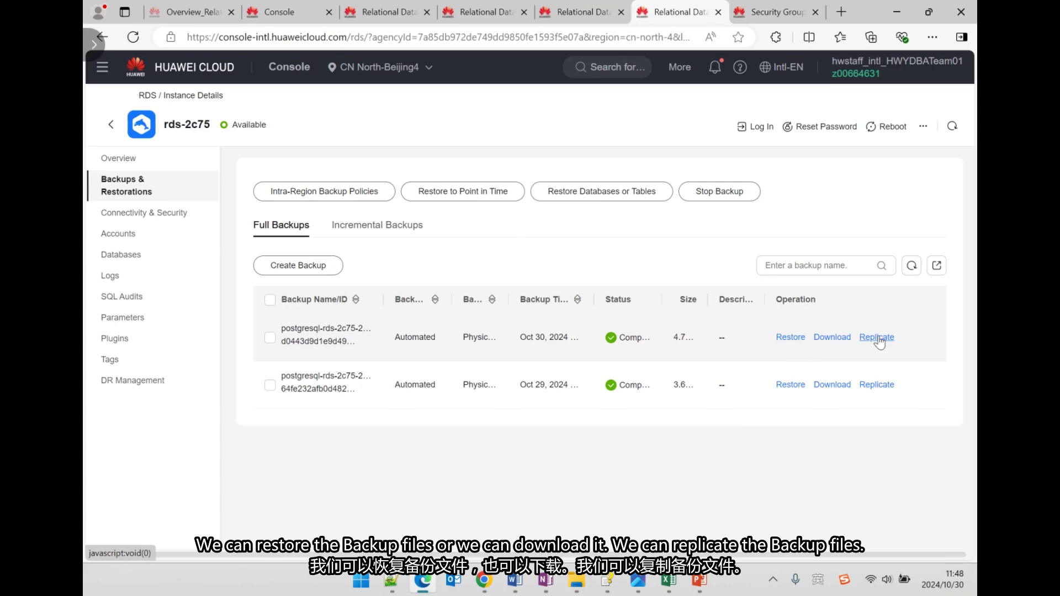
Start a manual full backup and append "-test" to the suggested backup name.
{"action": "left_click", "coordinate": [311, 266]}
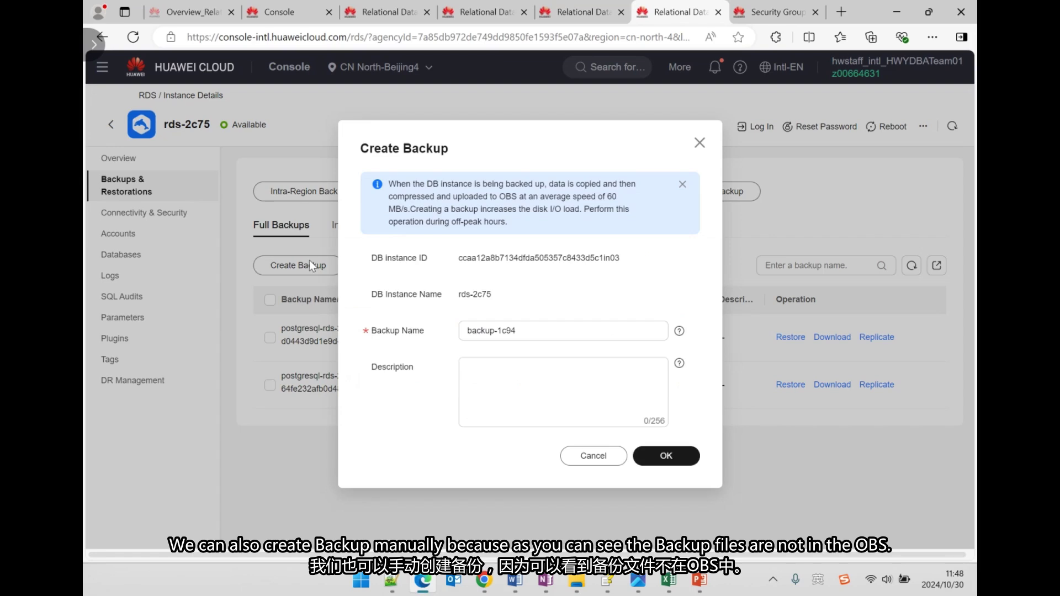
{"action": "left_click", "coordinate": [592, 456]}
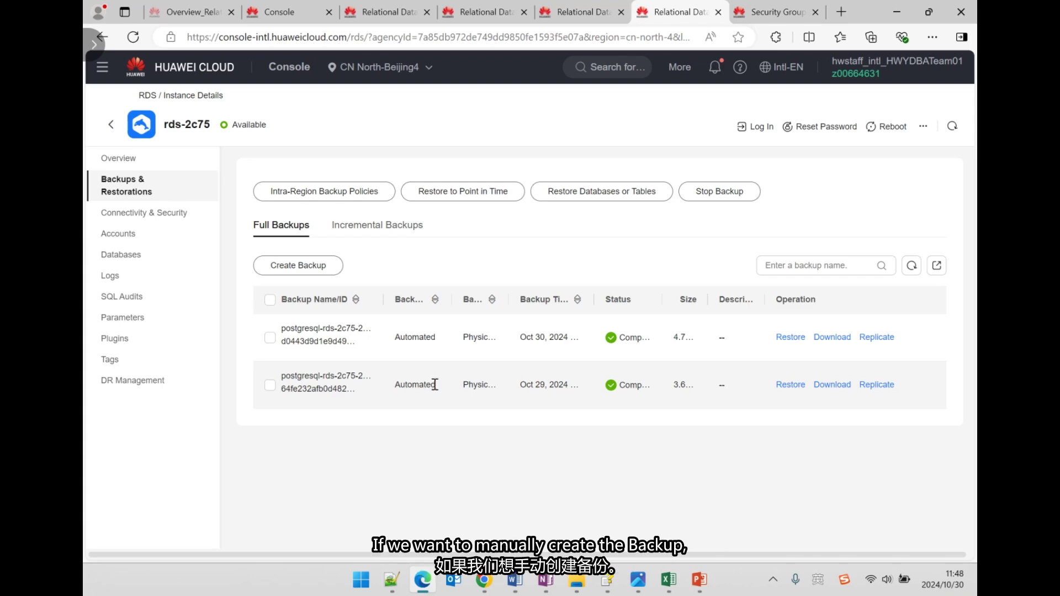
{"action": "left_click", "coordinate": [297, 266]}
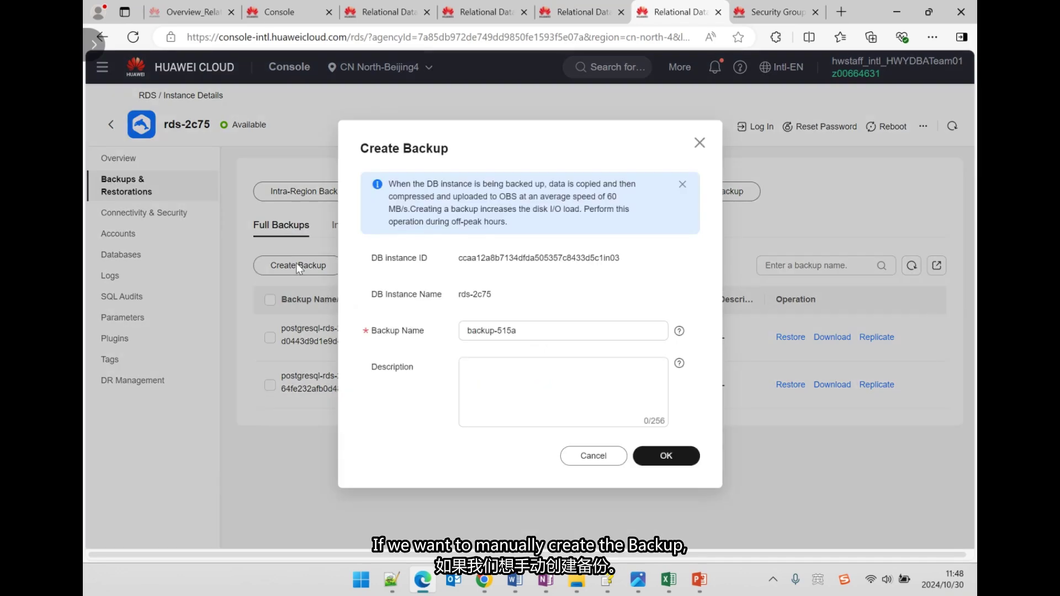
{"action": "left_click", "coordinate": [524, 332]}
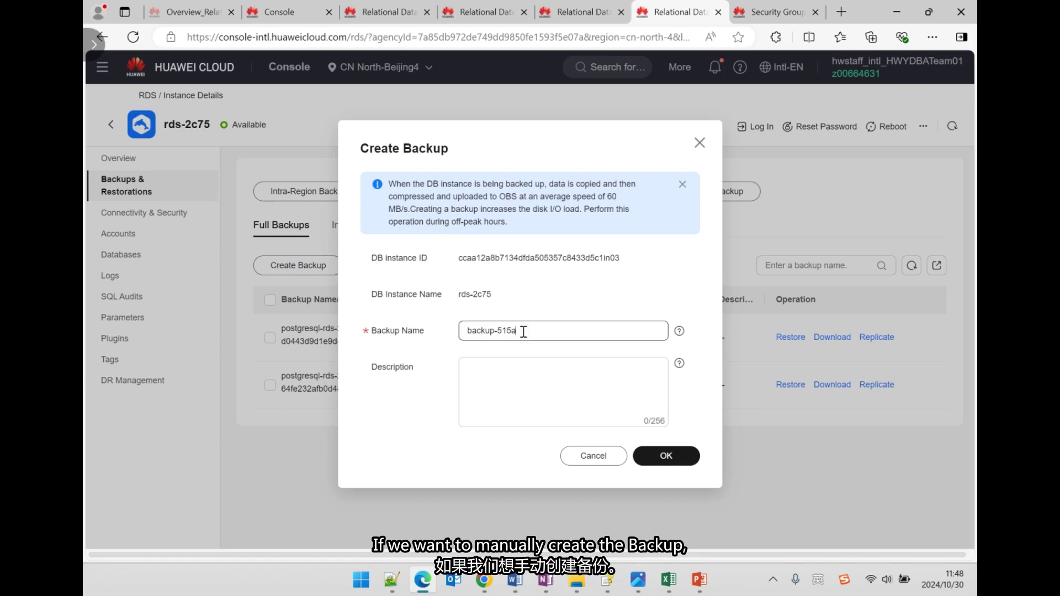
{"action": "type", "text": "-"}
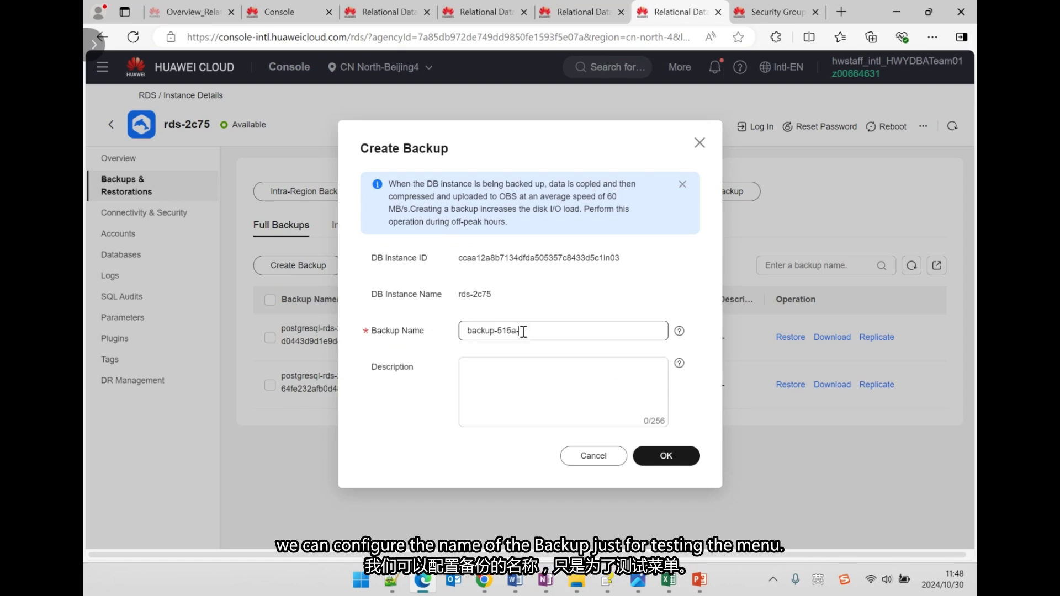
{"action": "type", "text": "test"}
Enter the description "just for testing the manually backup" and create the backup.
{"action": "left_click", "coordinate": [551, 377]}
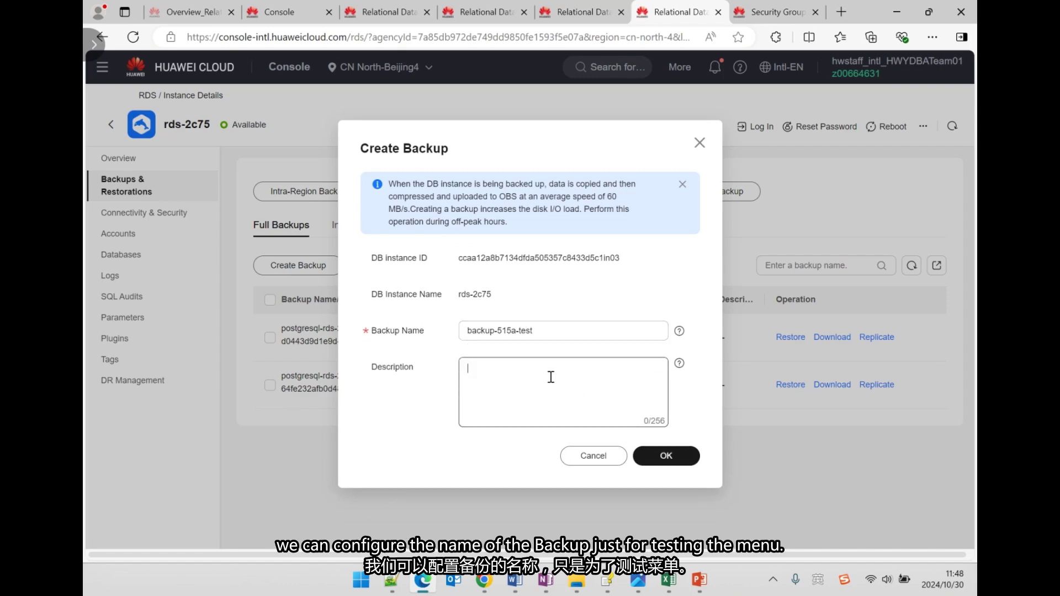
{"action": "type", "text": "just for testing the manus"}
{"action": "key", "text": "F12"}
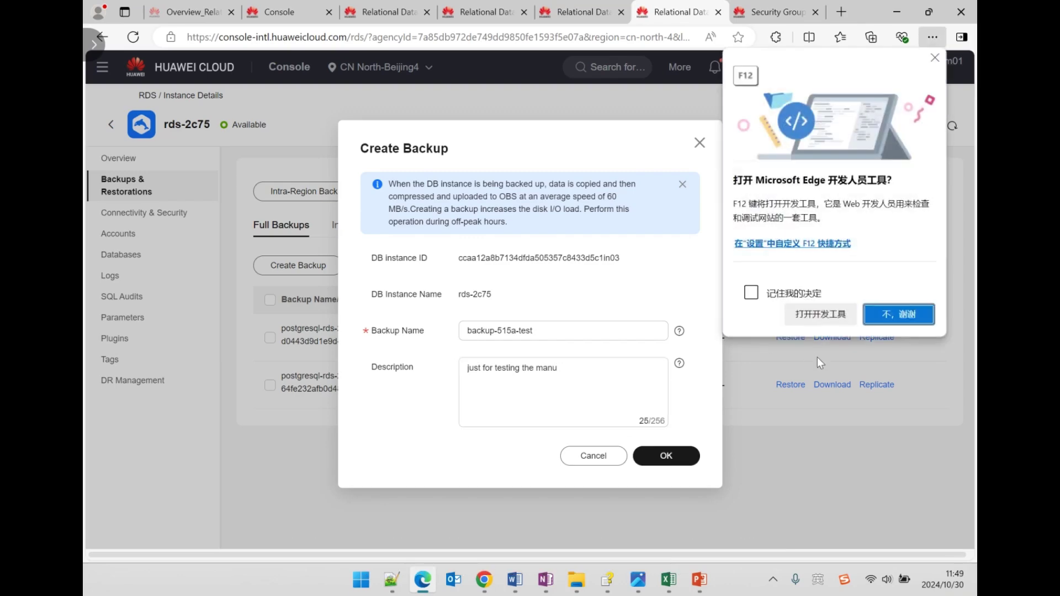
{"action": "left_click", "coordinate": [900, 315]}
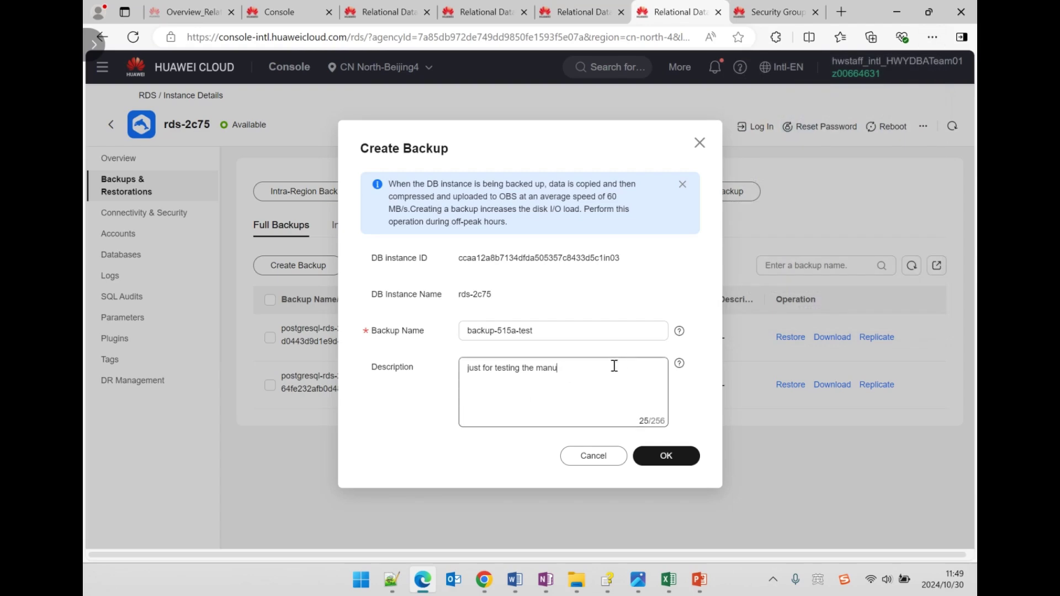
{"action": "type", "text": "ally backup"}
{"action": "left_click", "coordinate": [666, 457]}
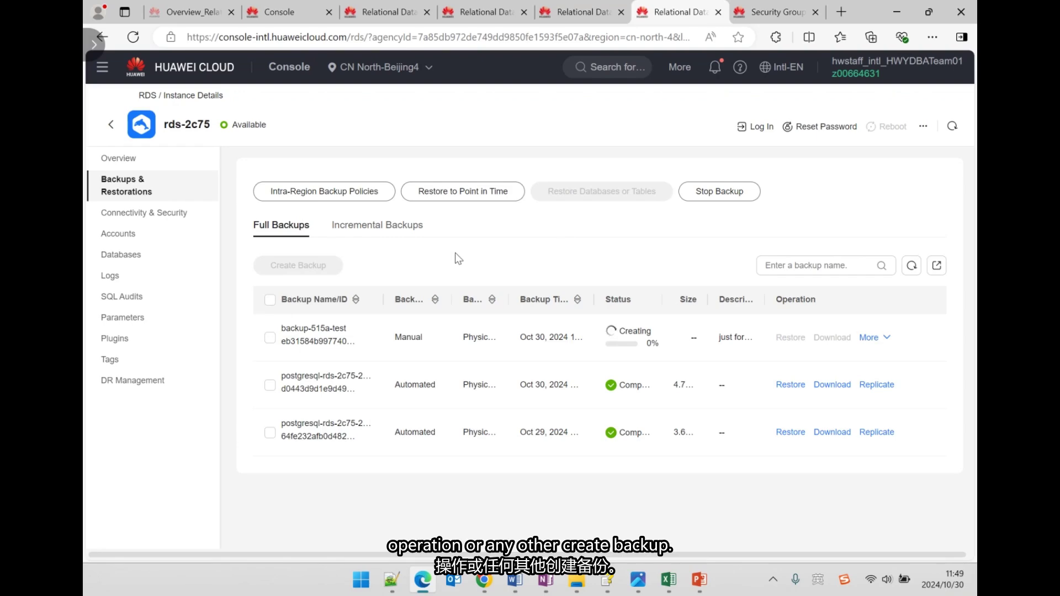
Start a point-in-time restore with the date Oct 30, 2024 and check the selectable time ranges.
{"action": "left_click", "coordinate": [474, 193]}
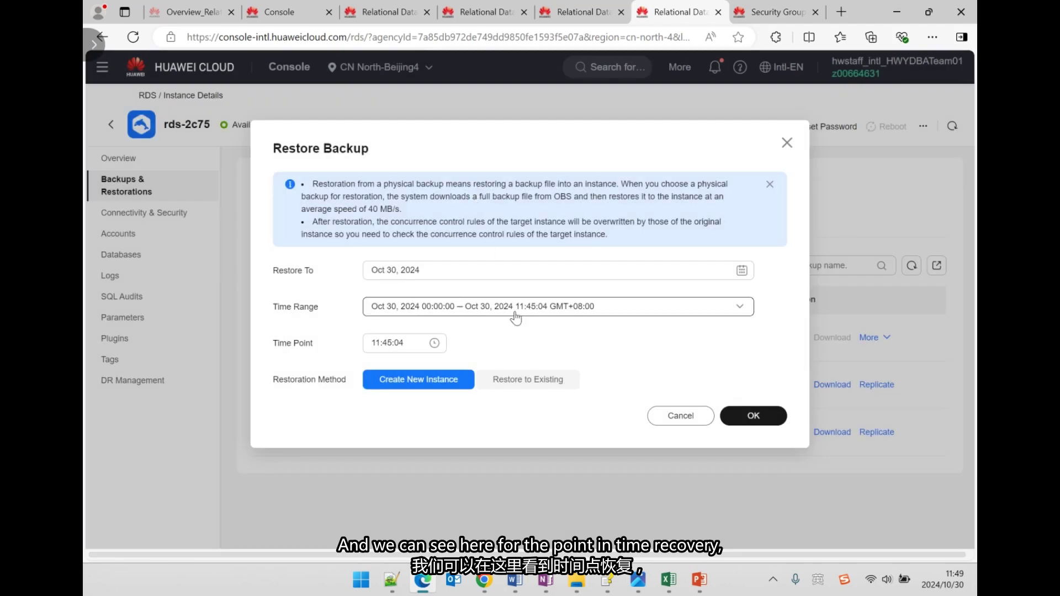
{"action": "left_click", "coordinate": [476, 273]}
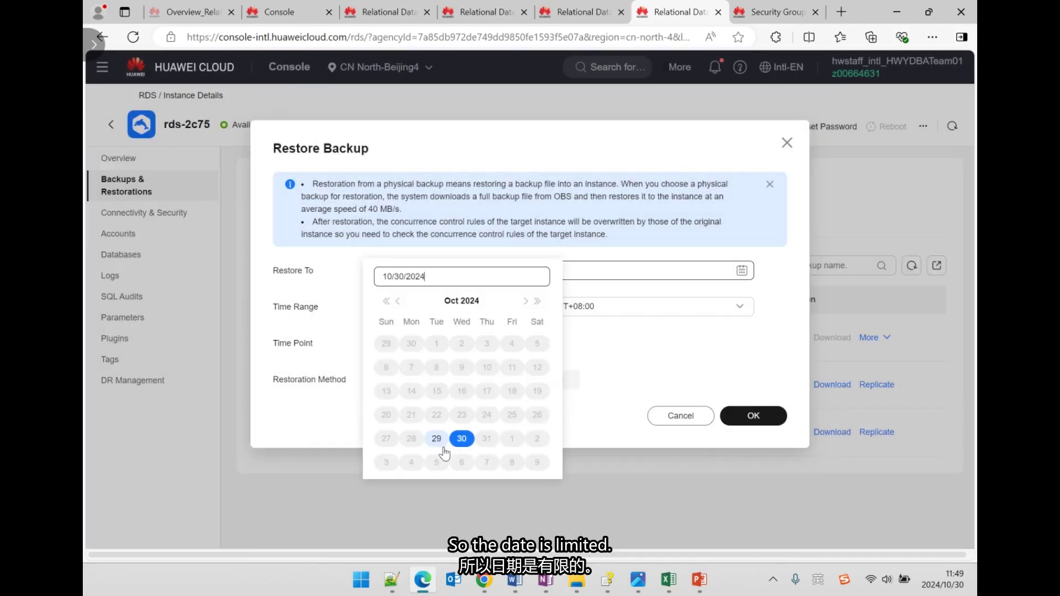
{"action": "left_click", "coordinate": [460, 440]}
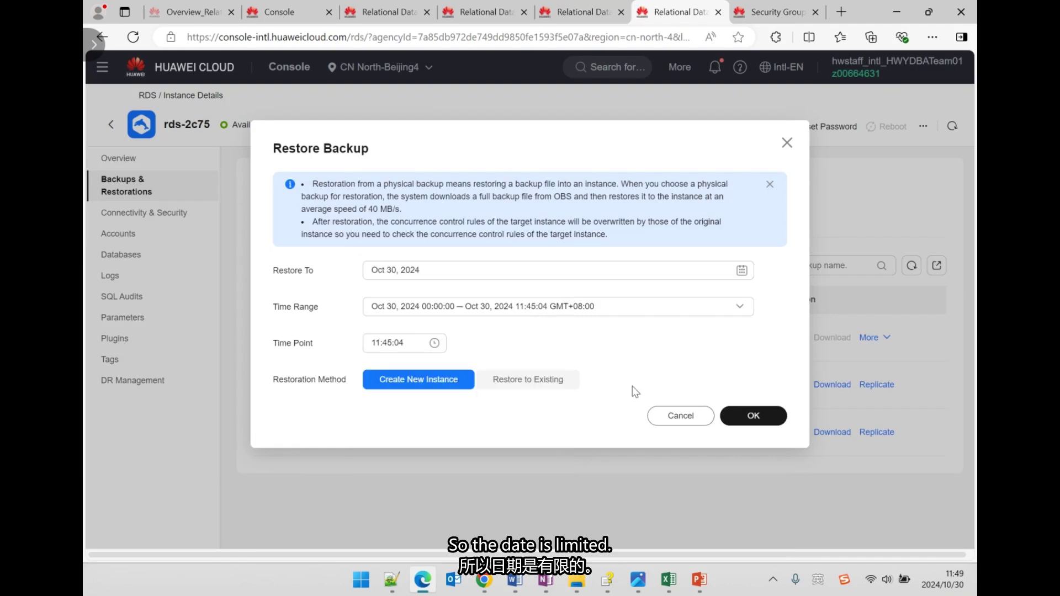
{"action": "left_click", "coordinate": [529, 312]}
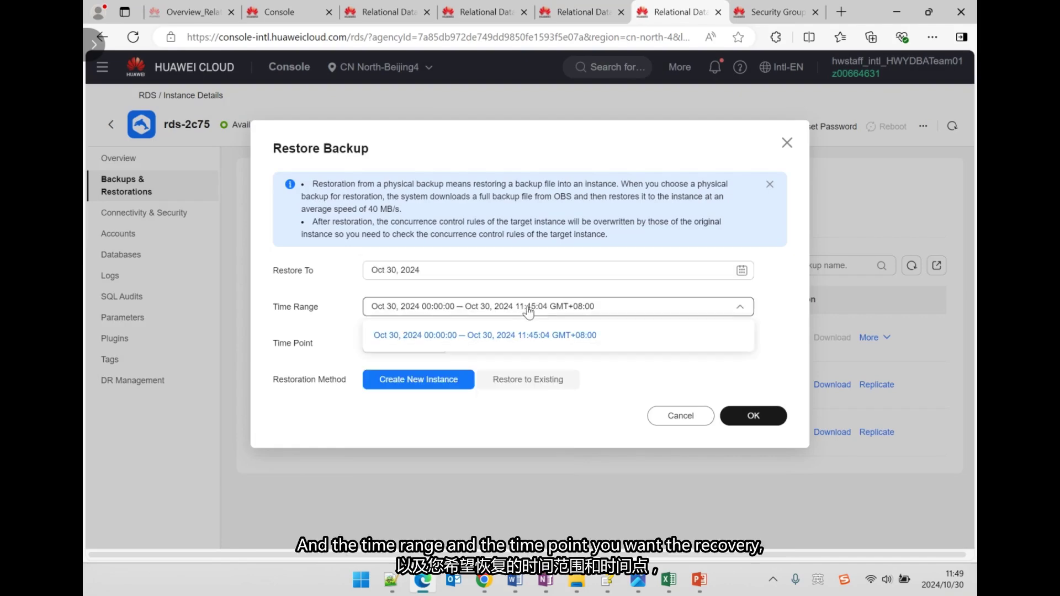
{"action": "left_click", "coordinate": [607, 377]}
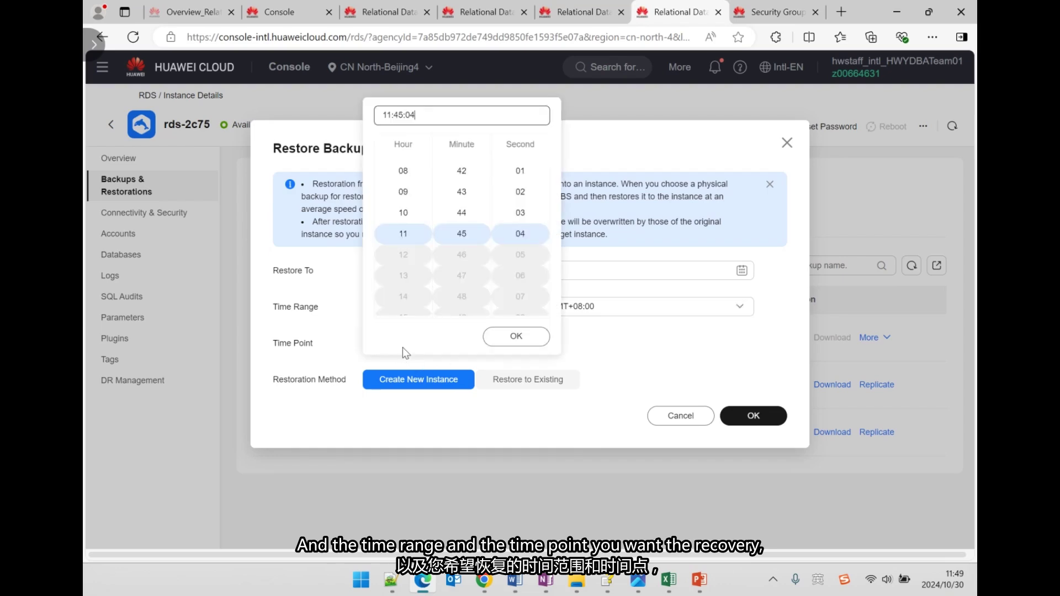
Set the restore time point to 04:43:04.
{"action": "left_click", "coordinate": [402, 345]}
{"action": "scroll", "coordinate": [411, 210], "scroll_direction": "up", "scroll_amount": 3}
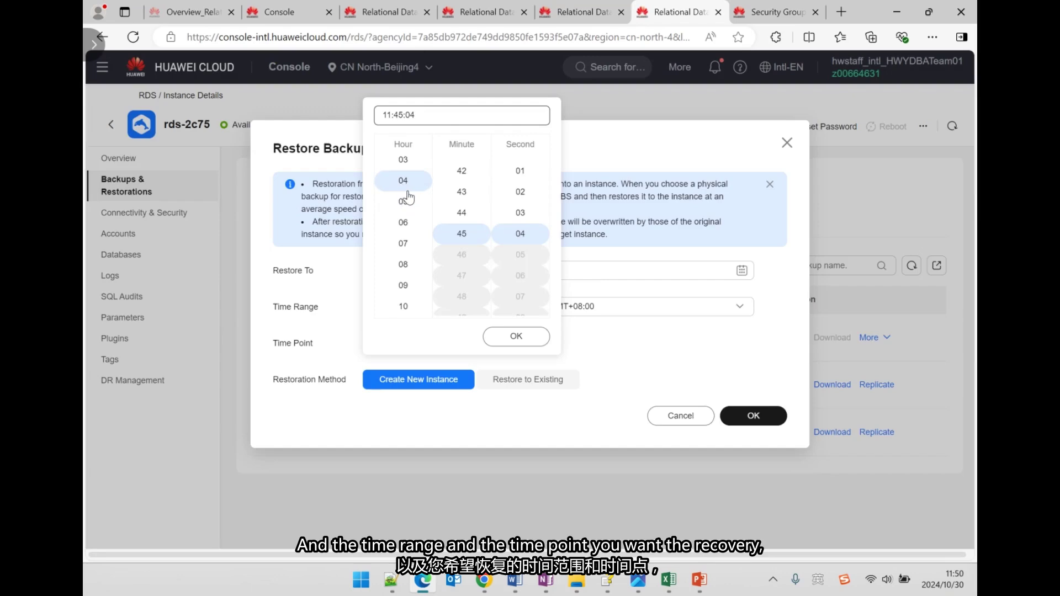
{"action": "left_click", "coordinate": [407, 183]}
{"action": "left_click", "coordinate": [461, 192]}
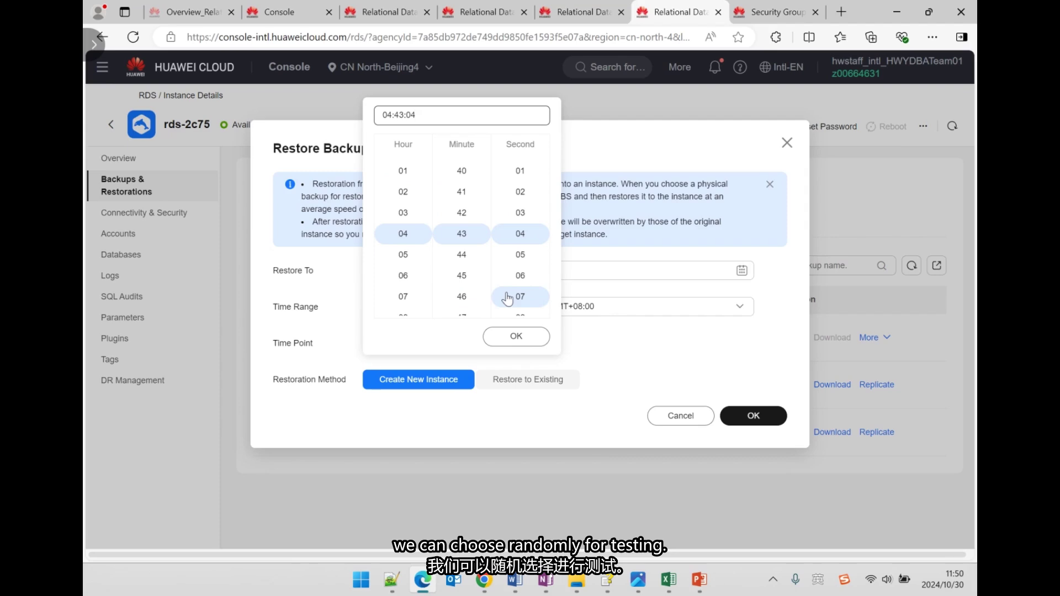
{"action": "left_click", "coordinate": [533, 340]}
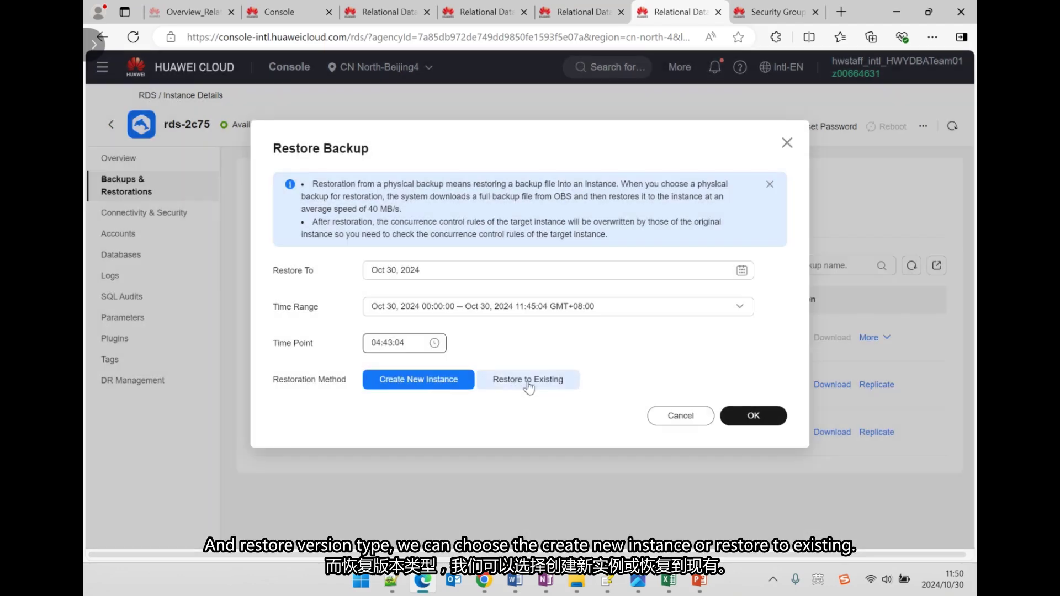
Look at the Restore to Existing method, switch back to Create New Instance and submit the restore settings.
{"action": "left_click", "coordinate": [553, 385]}
{"action": "scroll", "coordinate": [553, 385], "scroll_direction": "down", "scroll_amount": 2}
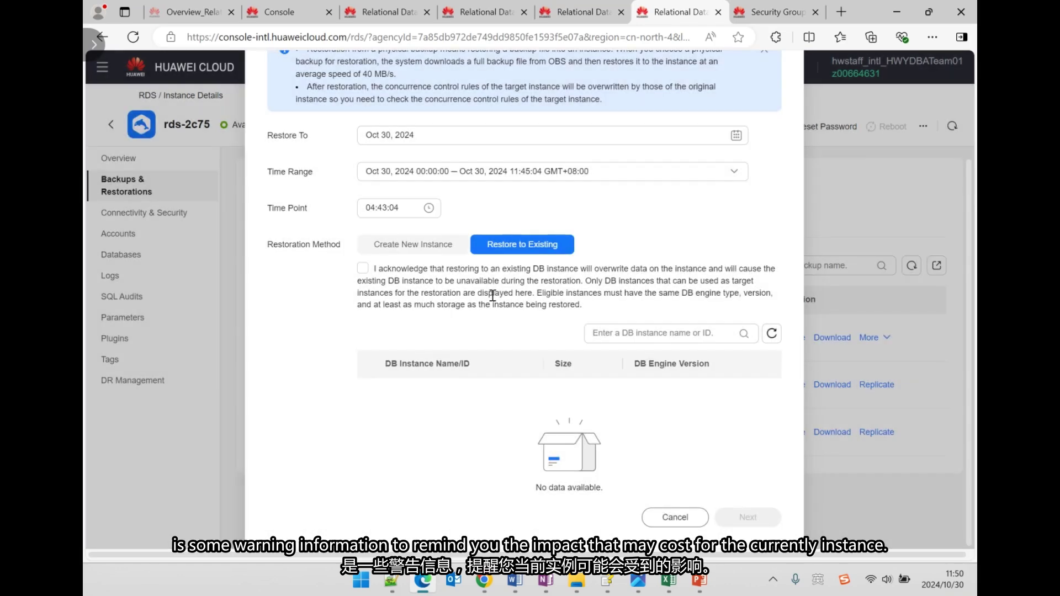
{"action": "left_click", "coordinate": [421, 250]}
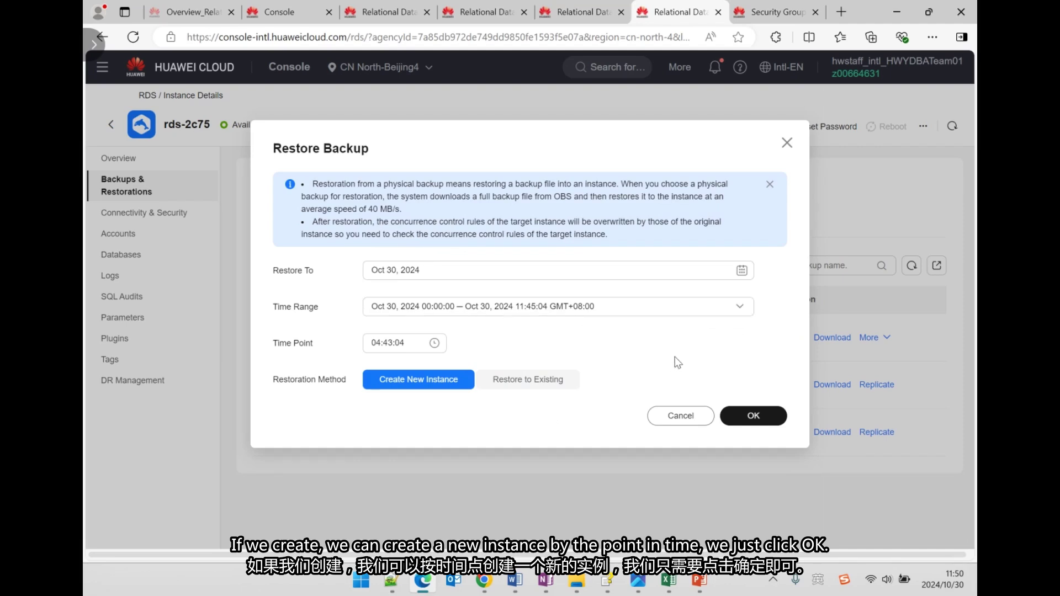
{"action": "left_click", "coordinate": [739, 414]}
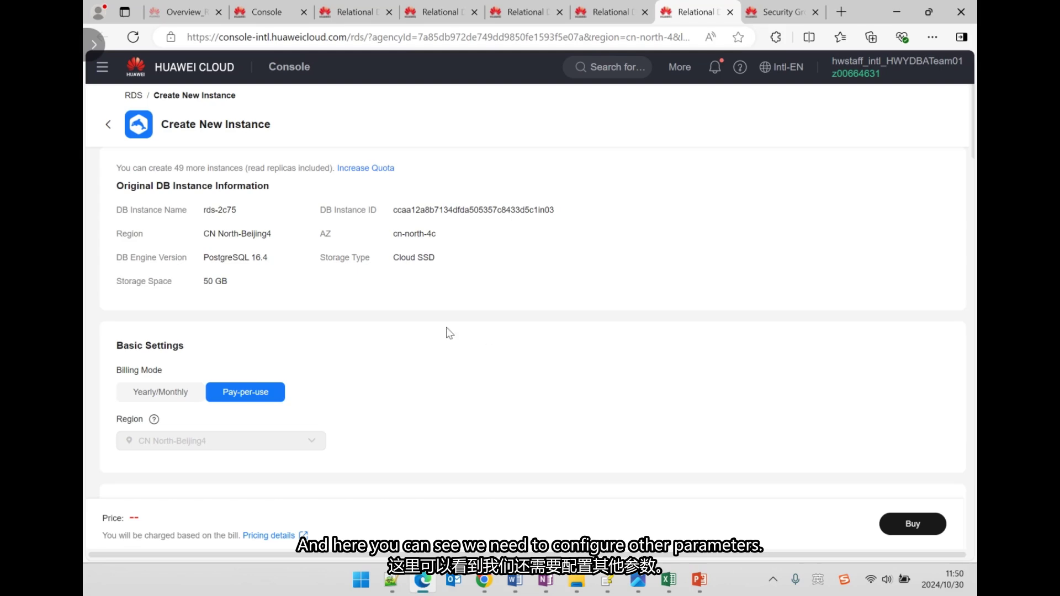
Examine the new instance's billing, engine, instance class and storage settings.
{"action": "scroll", "coordinate": [297, 312], "scroll_direction": "down", "scroll_amount": 1}
{"action": "scroll", "coordinate": [296, 306], "scroll_direction": "down", "scroll_amount": 2}
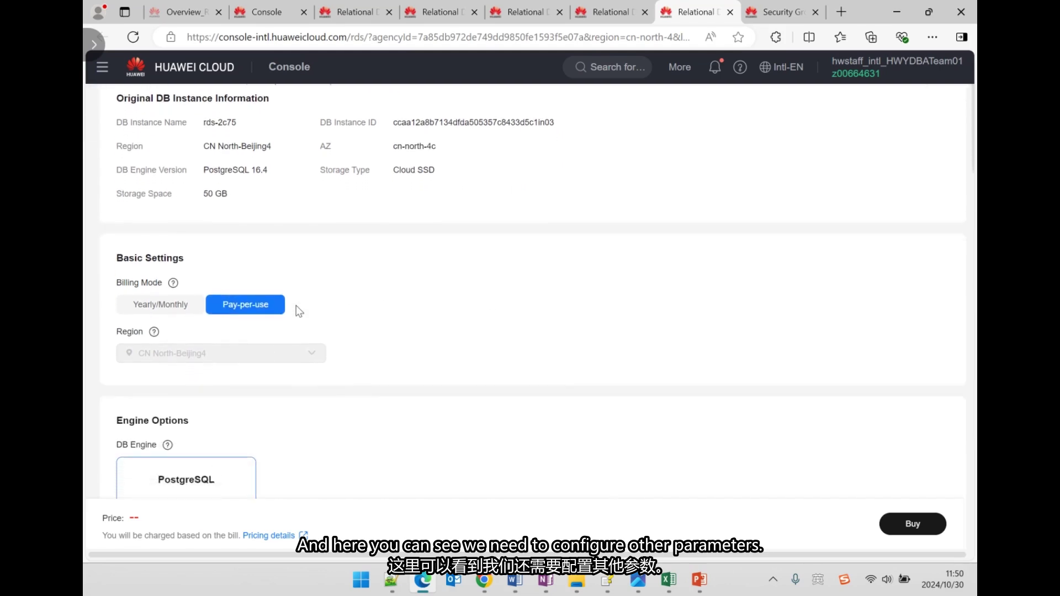
{"action": "scroll", "coordinate": [295, 305], "scroll_direction": "up", "scroll_amount": 2}
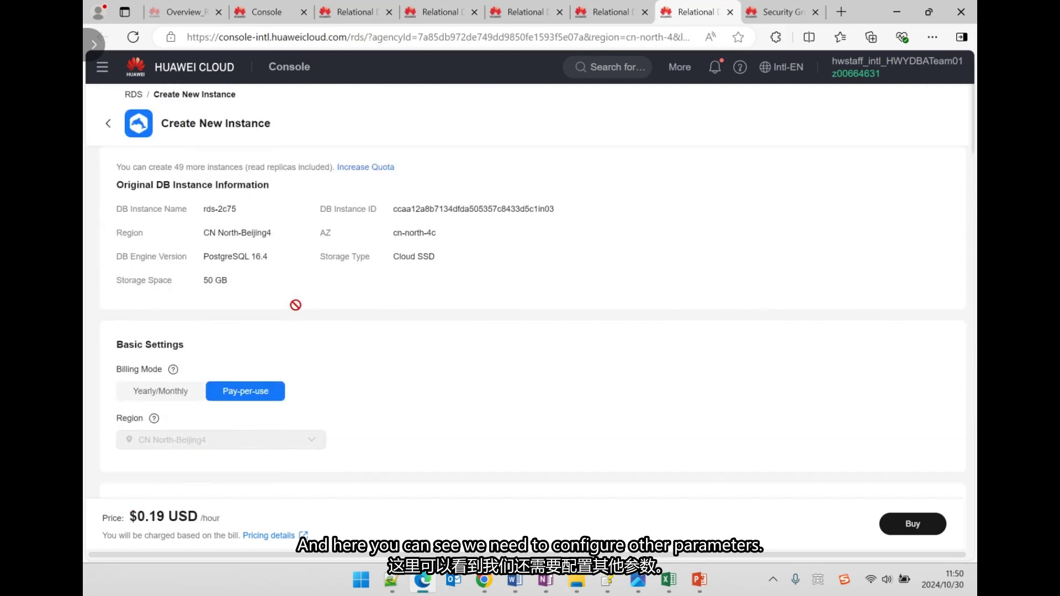
{"action": "scroll", "coordinate": [296, 306], "scroll_direction": "down", "scroll_amount": 2}
{"action": "scroll", "coordinate": [295, 305], "scroll_direction": "down", "scroll_amount": 9}
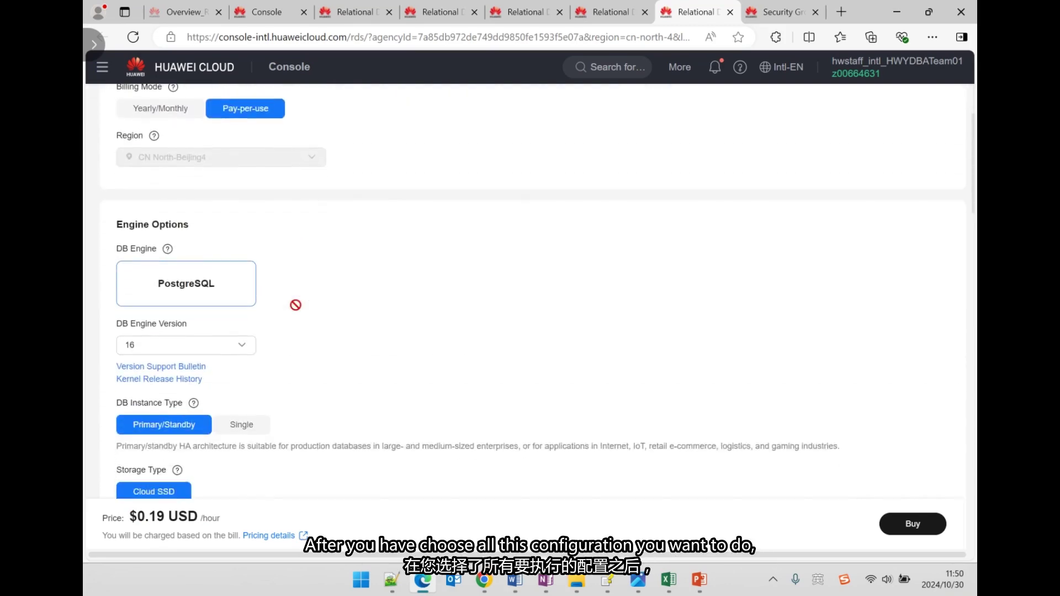
{"action": "scroll", "coordinate": [297, 313], "scroll_direction": "down", "scroll_amount": 3}
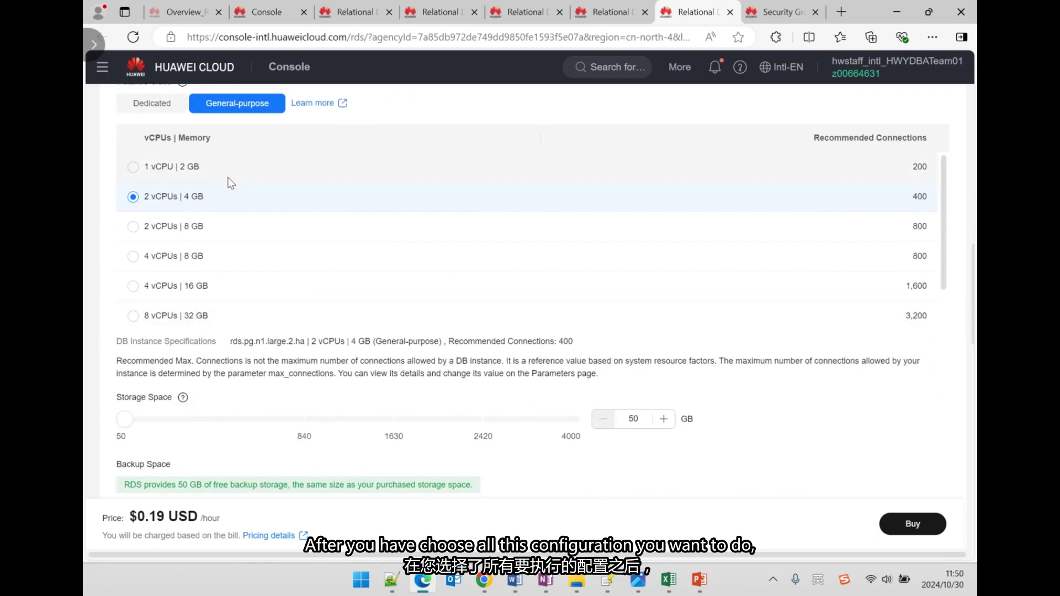
{"action": "scroll", "coordinate": [409, 381], "scroll_direction": "down", "scroll_amount": 5}
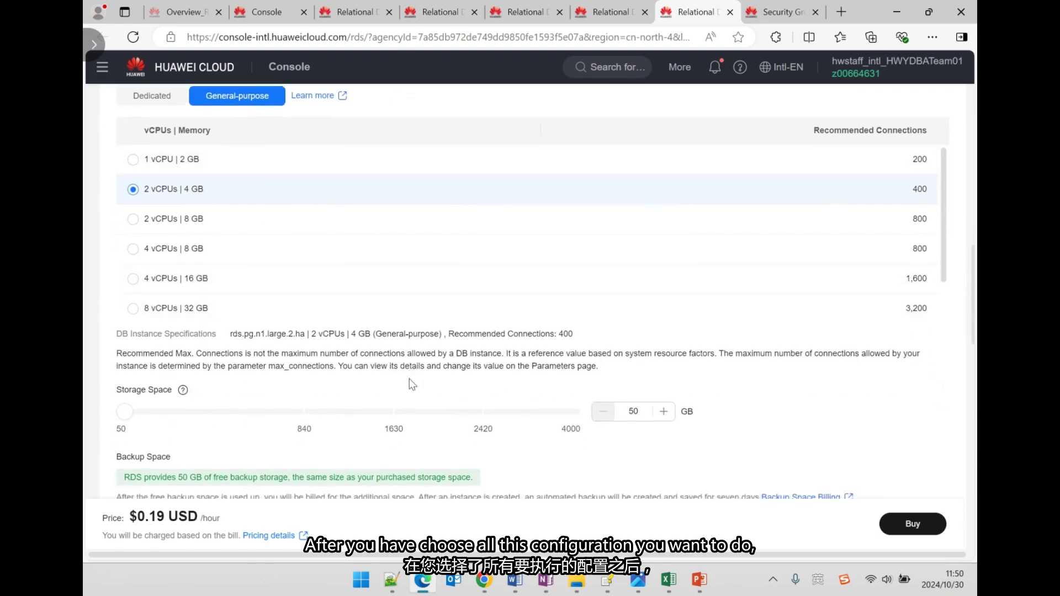
Review the new instance's backup space, basic settings, connectivity and additional options down to the end of the order form.
{"action": "scroll", "coordinate": [409, 379], "scroll_direction": "down", "scroll_amount": 1}
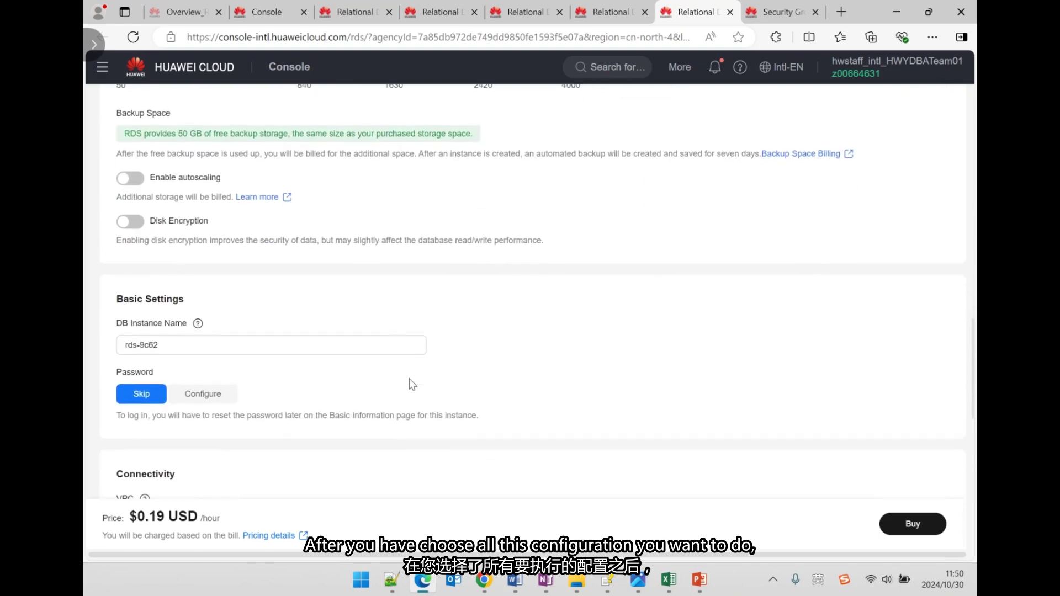
{"action": "scroll", "coordinate": [409, 379], "scroll_direction": "down", "scroll_amount": 5}
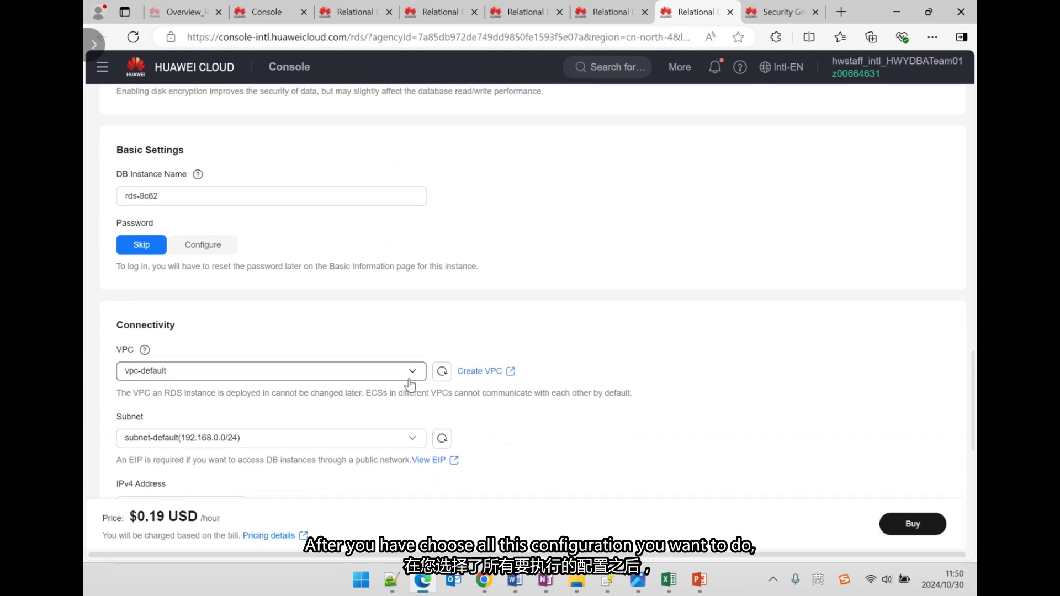
{"action": "scroll", "coordinate": [410, 385], "scroll_direction": "down", "scroll_amount": 5}
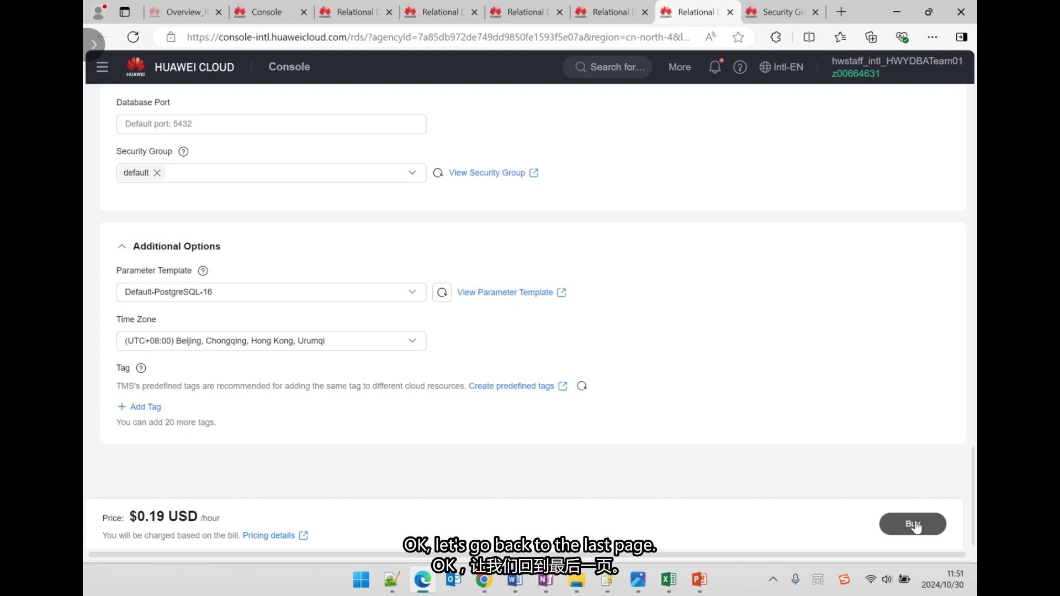
Check the additional operations offered for the manual backup backup-515a-test of instance rds-2c75, and reload the instance's backups page.
{"action": "left_click", "coordinate": [610, 12]}
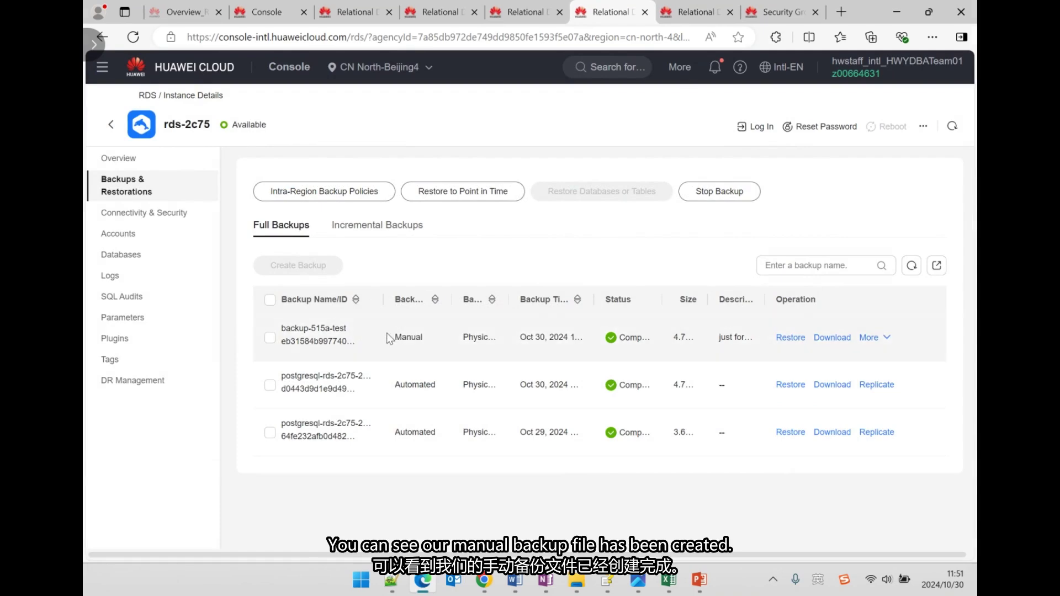
{"action": "left_click_drag", "start_coordinate": [388, 334], "coordinate": [446, 344]}
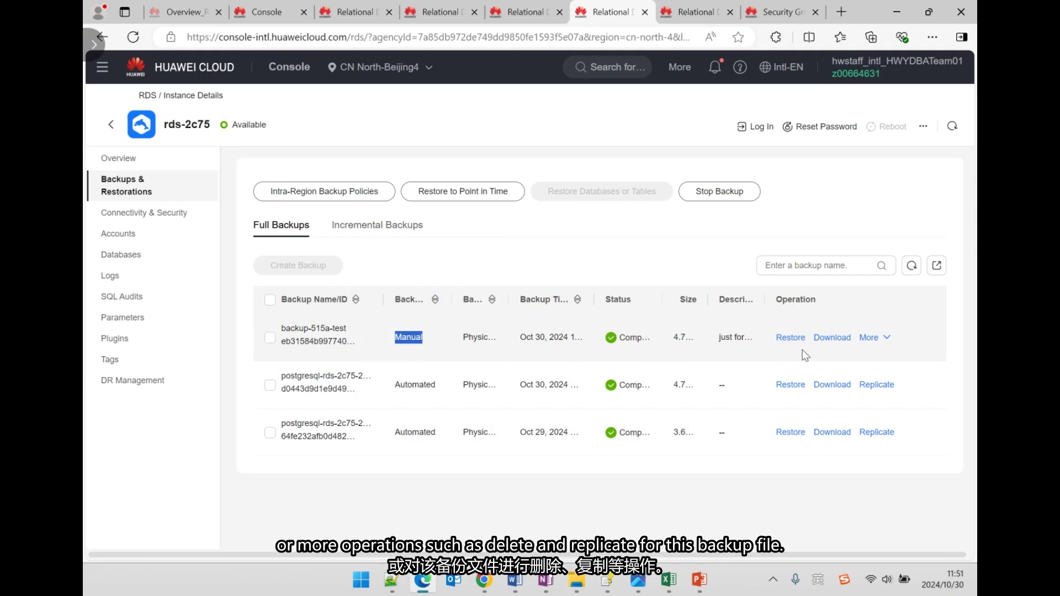
{"action": "left_click", "coordinate": [869, 337]}
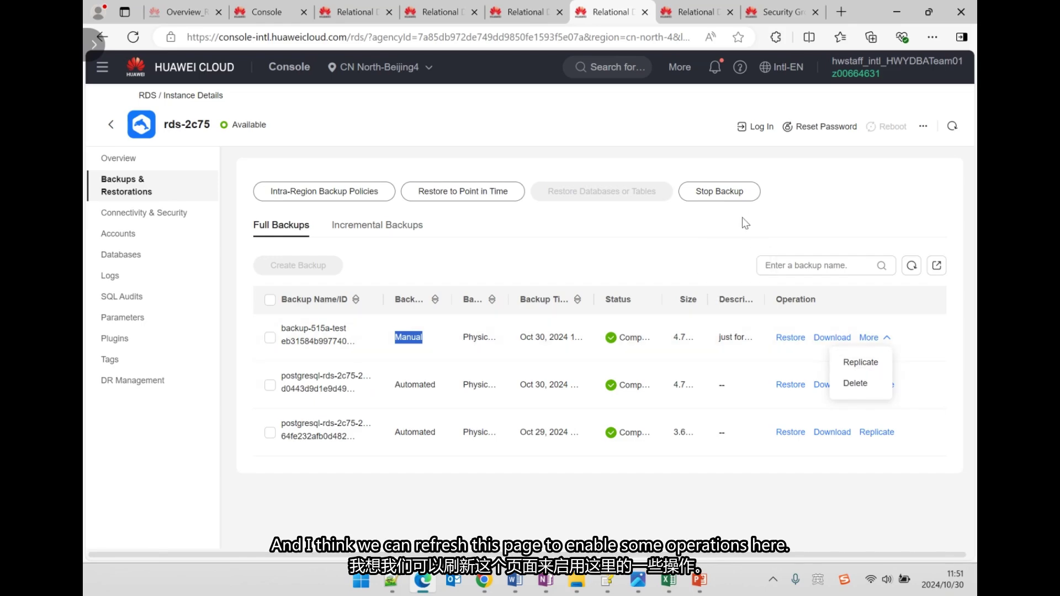
{"action": "left_click", "coordinate": [133, 37]}
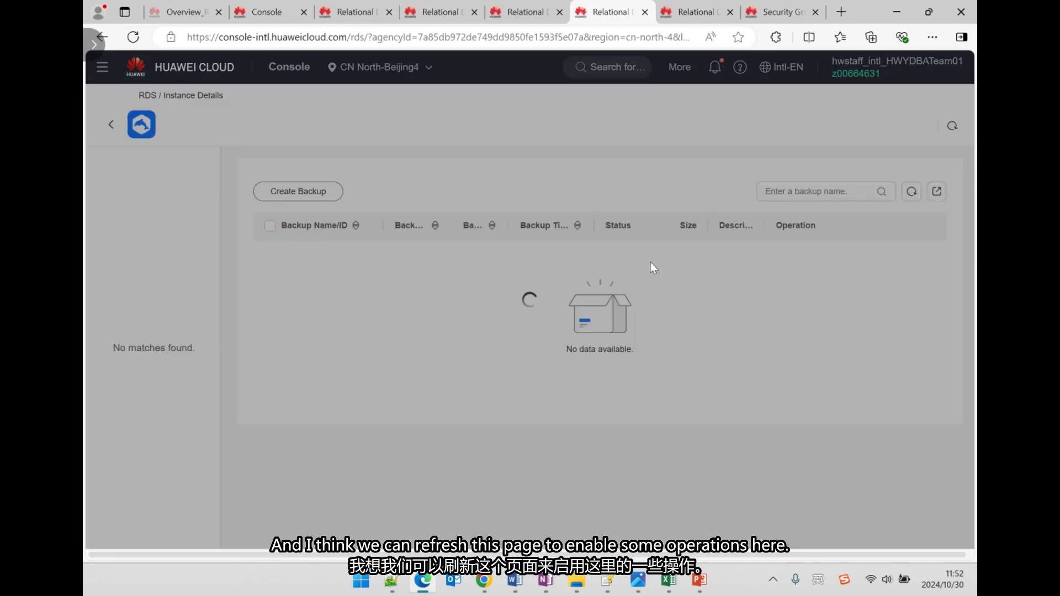